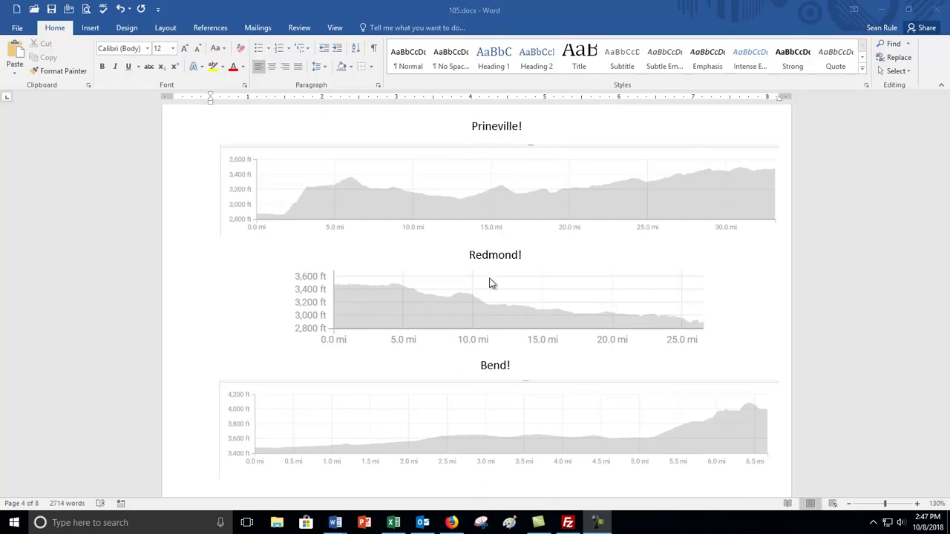
Launch Snipping Tool from a Windows search for 'snip' and move its window to the upper left.
click(112, 523)
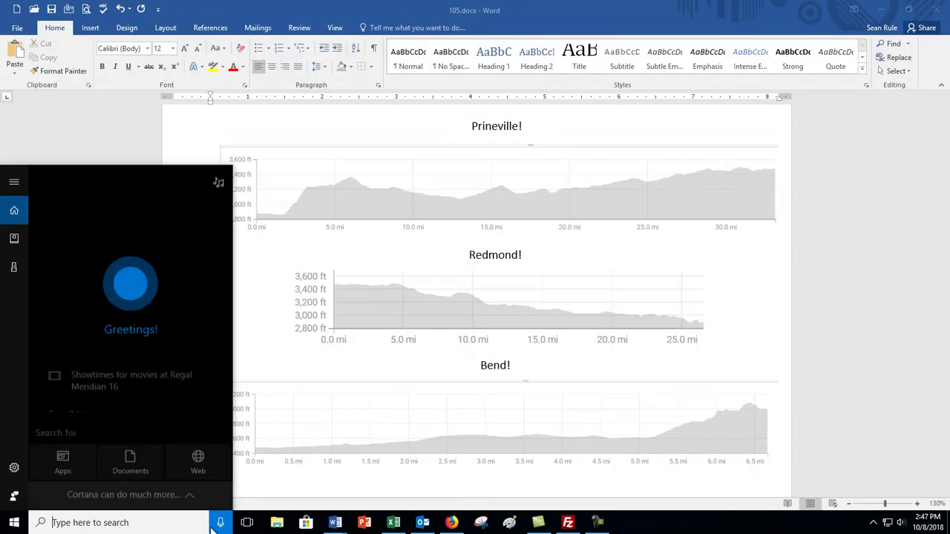
text(snip)
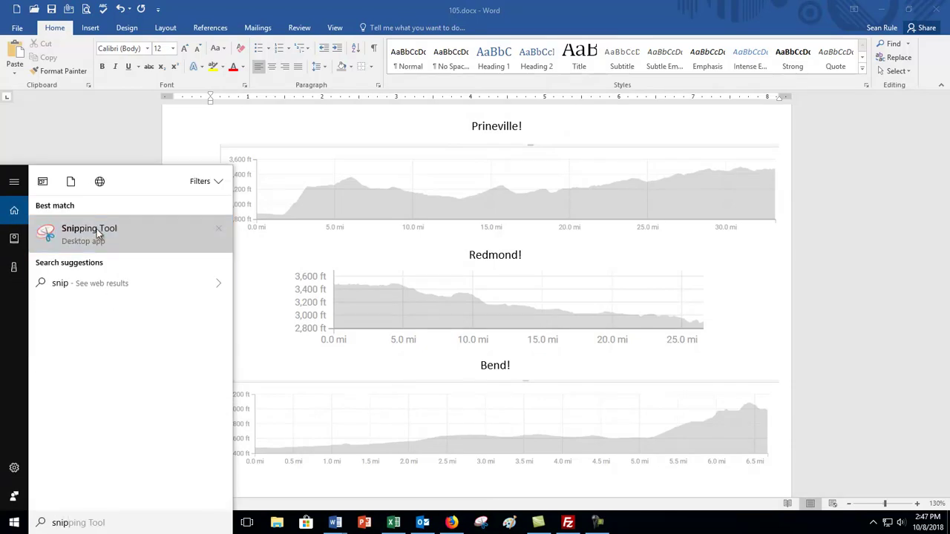
click(97, 232)
drag(479, 133, 334, 83)
Capture a new rectangular snip of the three elevation charts and maximize the editor.
click(276, 101)
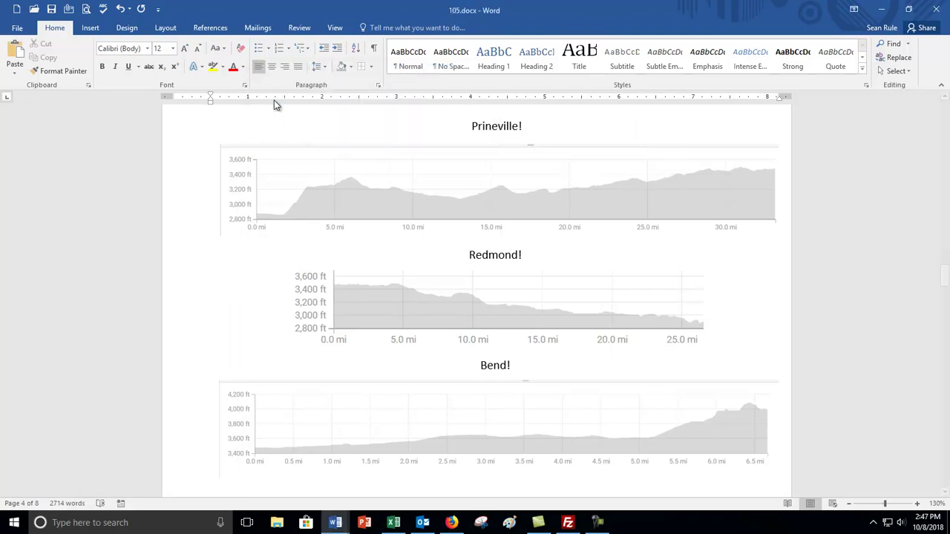
drag(195, 102, 777, 486)
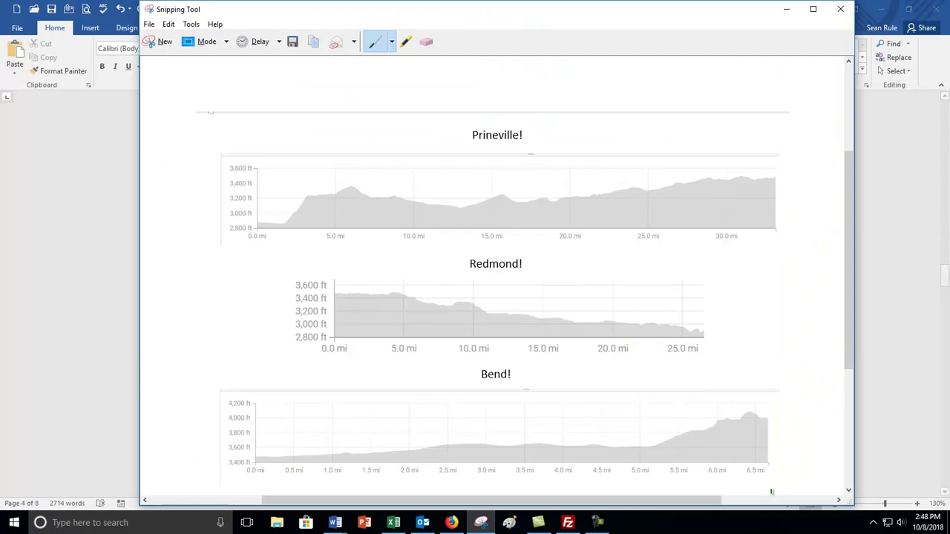
click(813, 9)
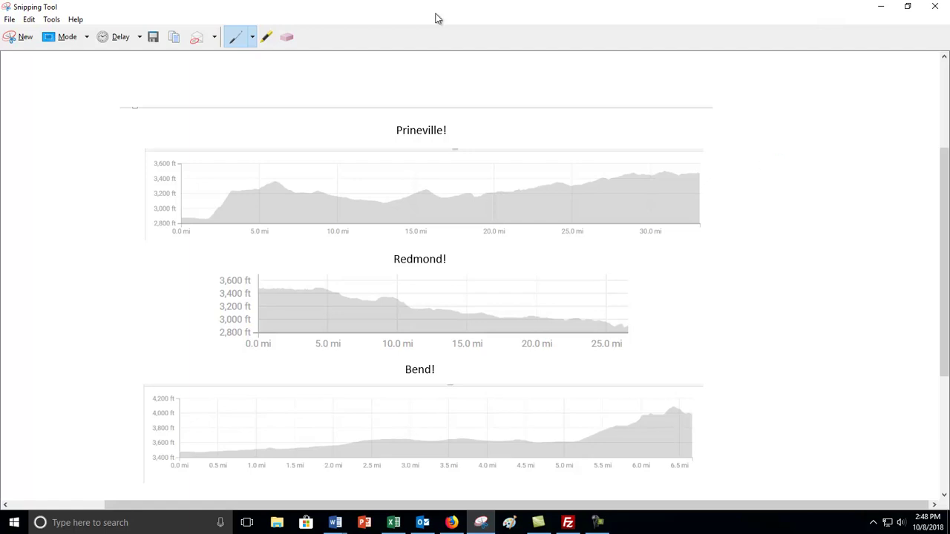
Draw a red G at the snip's upper left and a blue C beside it.
click(252, 37)
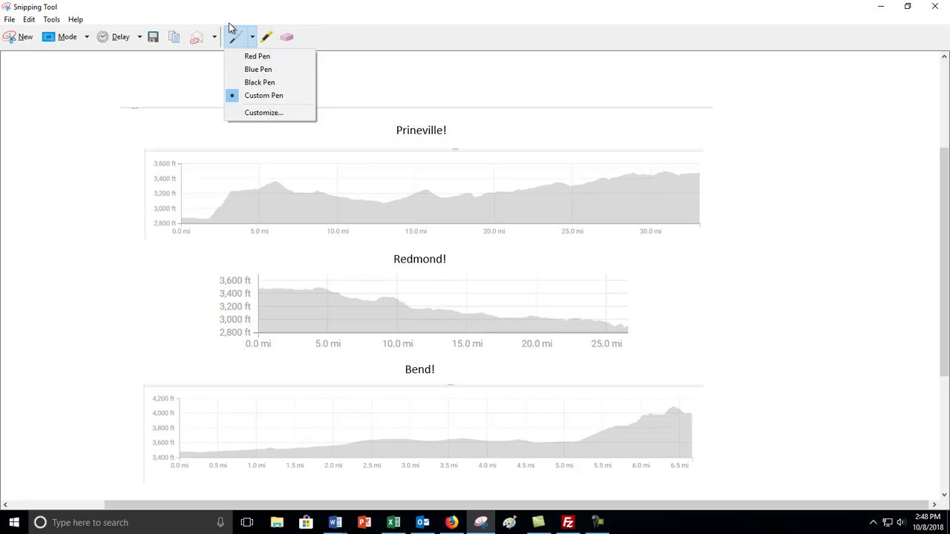
click(257, 56)
mouse_move(159, 58)
mouse_down()
mouse_move(191, 79)
mouse_move(169, 89)
mouse_up()
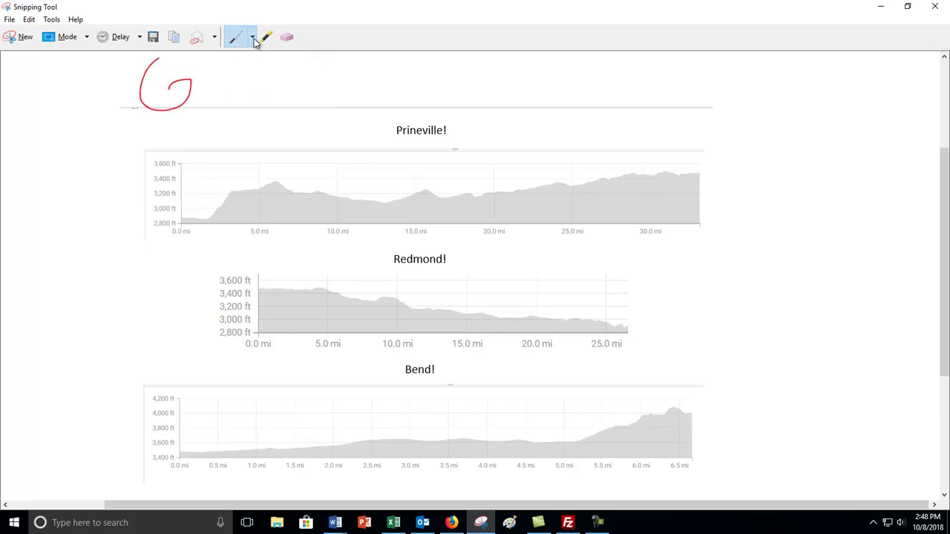
click(252, 37)
click(245, 81)
drag(239, 68, 265, 109)
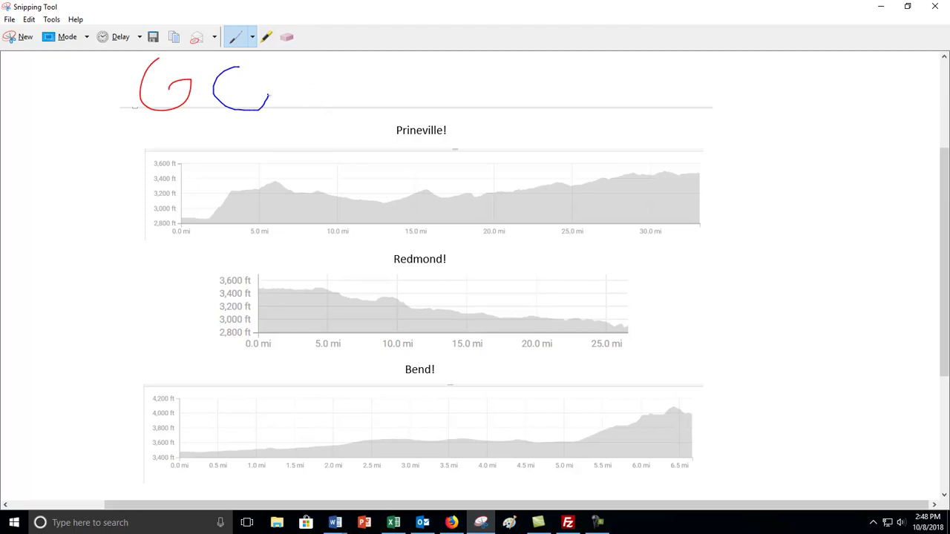
Add a black C to the right, then circle the Prineville chart's end with the green custom pen.
click(252, 37)
click(268, 83)
mouse_move(307, 69)
mouse_down()
mouse_move(300, 113)
mouse_move(323, 112)
mouse_up()
click(252, 37)
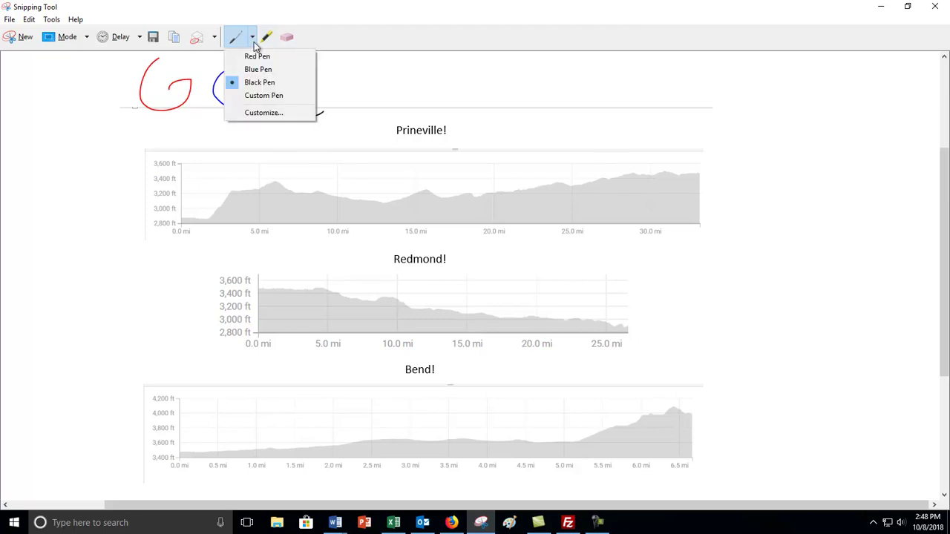
click(271, 96)
mouse_move(730, 81)
mouse_down()
mouse_move(708, 85)
mouse_move(746, 70)
mouse_move(726, 86)
mouse_up()
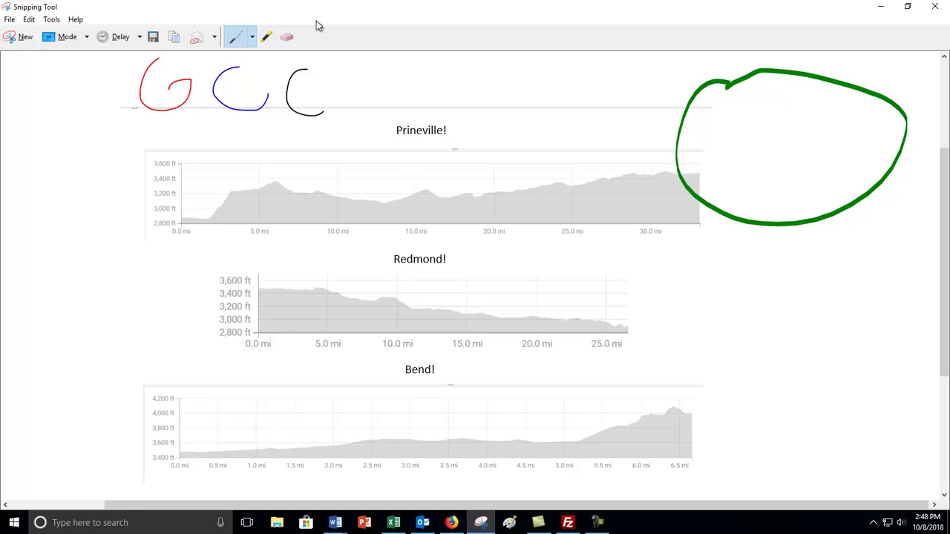
Set the custom pen to Fuschia colour, medium thickness and a round tip.
click(252, 37)
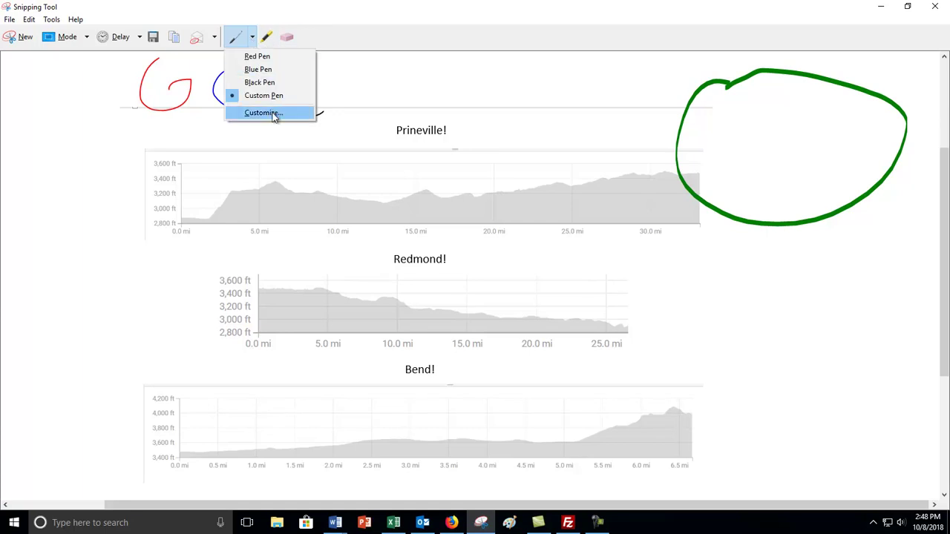
click(280, 112)
click(113, 67)
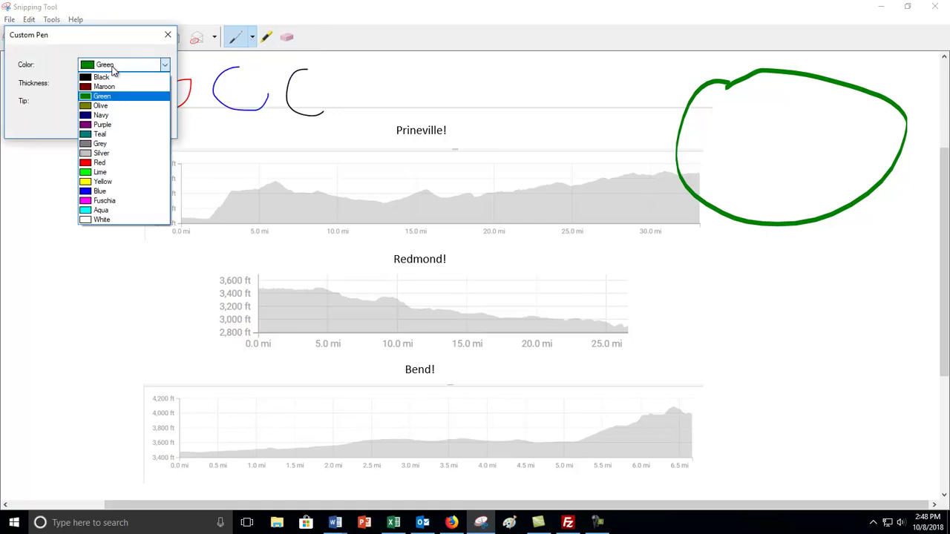
click(97, 201)
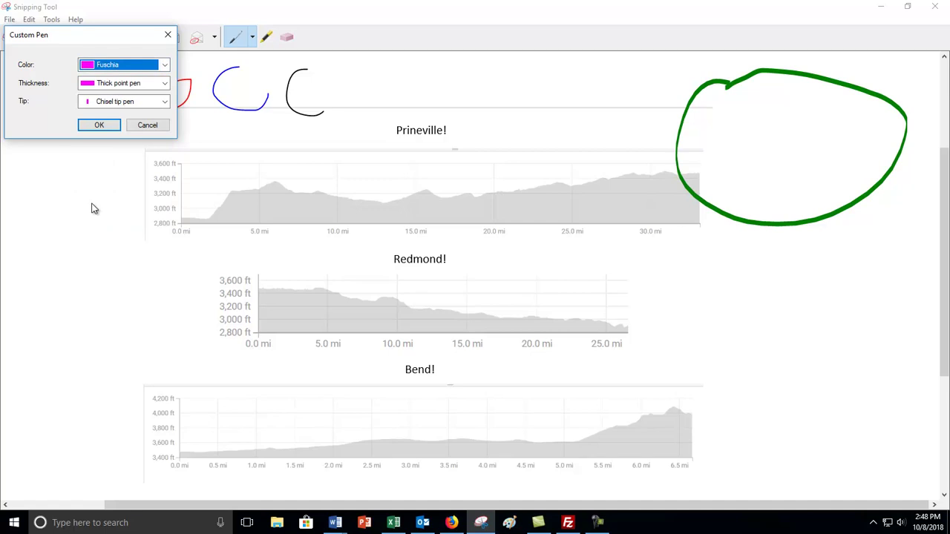
click(99, 84)
click(111, 105)
click(105, 104)
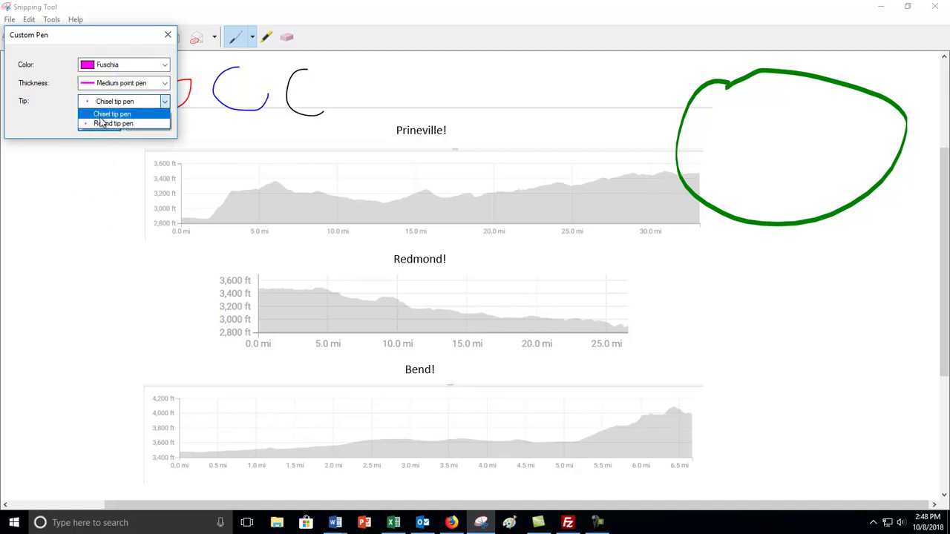
click(107, 123)
click(100, 124)
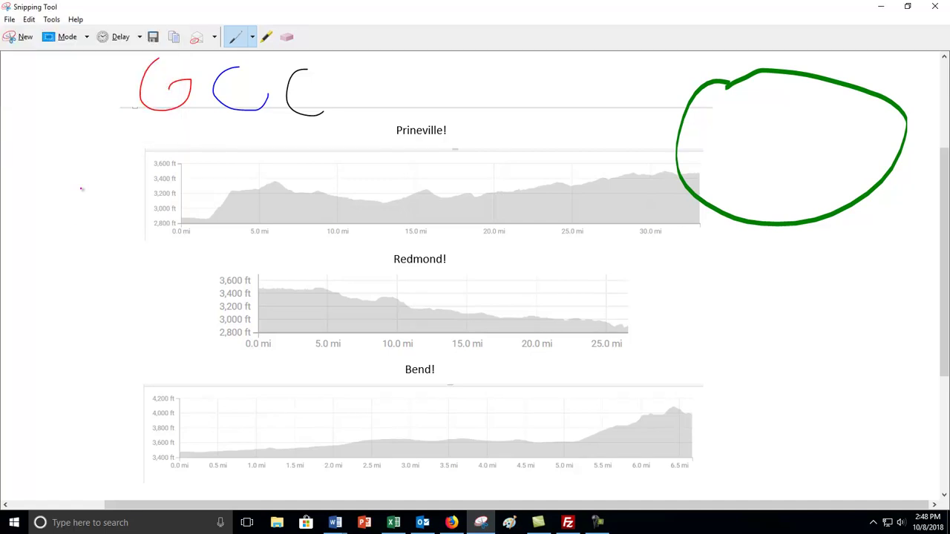
Handwrite HI in fuchsia beside the Prineville and Redmond charts.
mouse_move(72, 223)
mouse_down()
mouse_move(90, 277)
mouse_move(138, 298)
mouse_up()
mouse_move(86, 266)
mouse_down()
mouse_move(147, 251)
mouse_move(189, 288)
mouse_up()
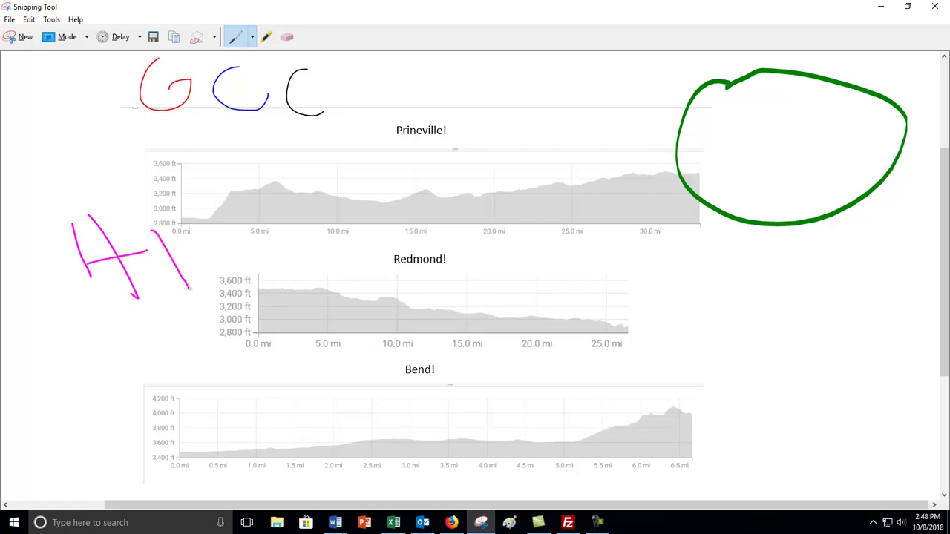
drag(169, 179, 206, 245)
click(202, 279)
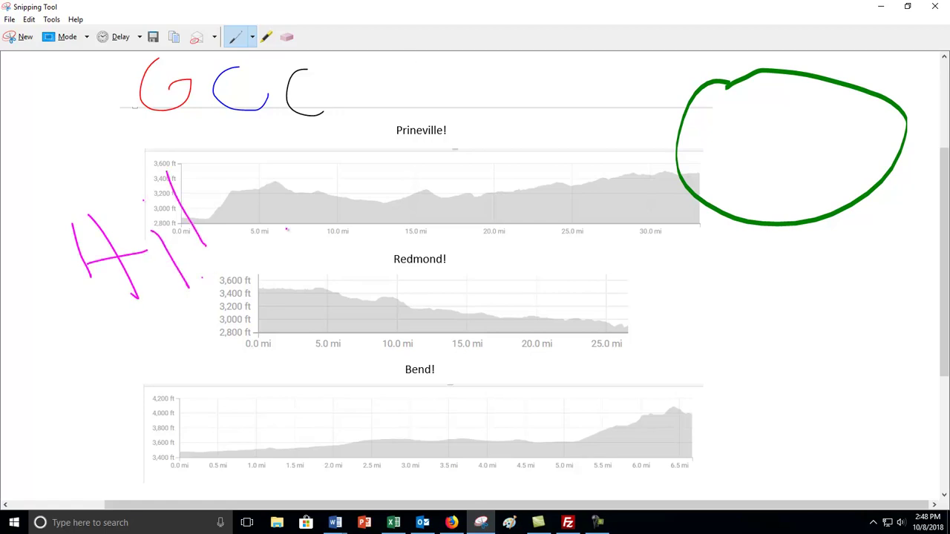
Change the custom pen colour back to Green.
click(252, 36)
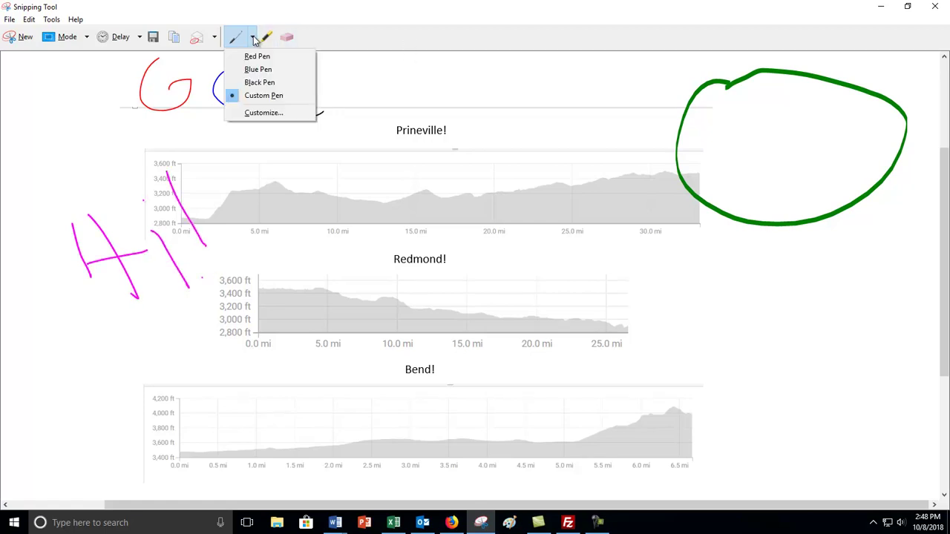
click(267, 112)
click(148, 66)
click(126, 95)
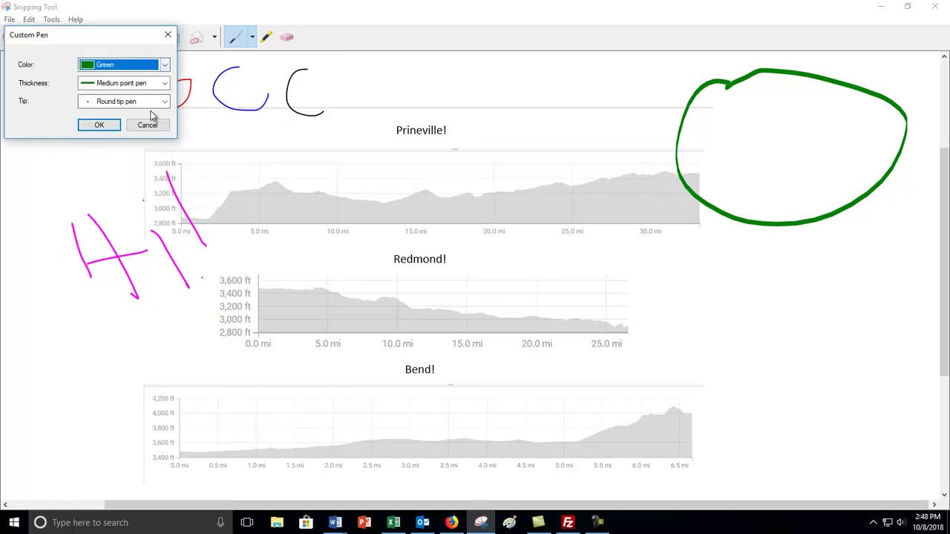
click(106, 127)
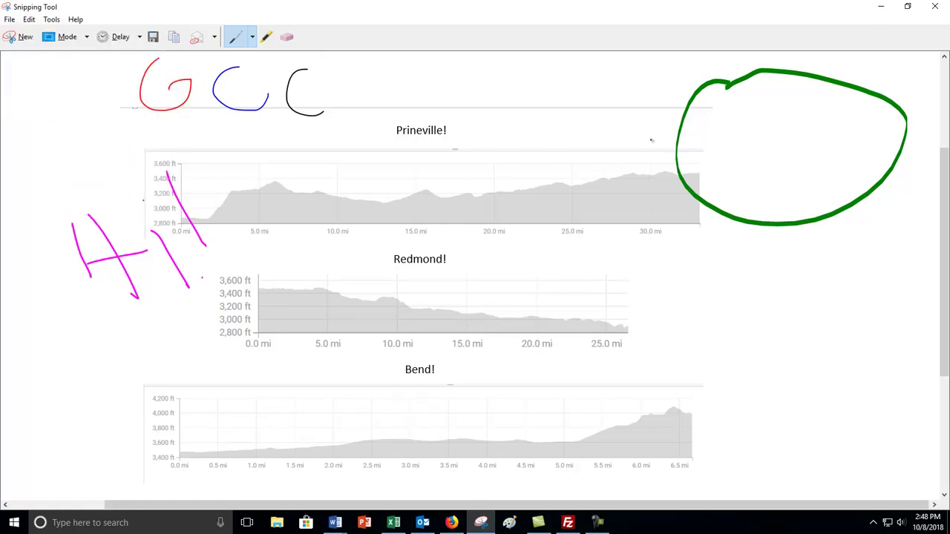
Erase the pink HI, red G, blue and black Cs, and the large green circle.
click(288, 36)
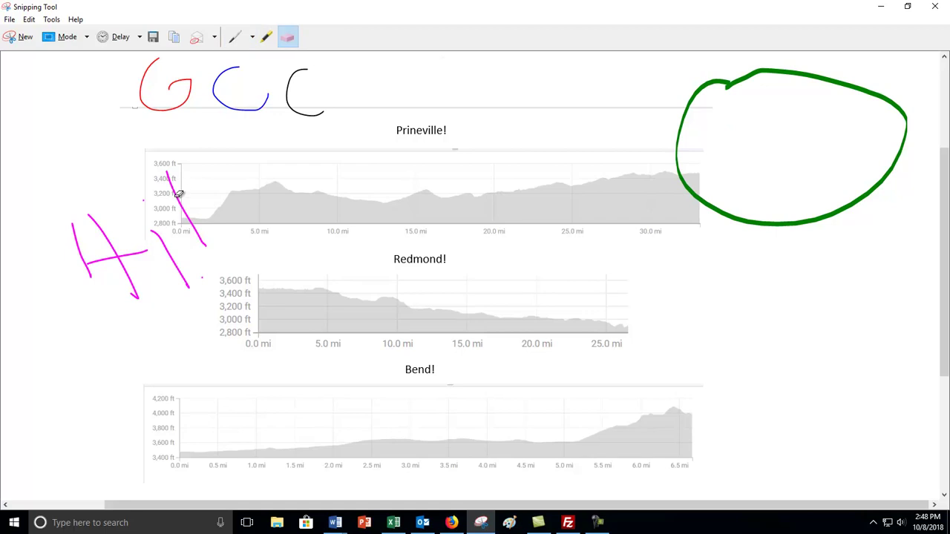
click(170, 244)
drag(44, 263, 115, 260)
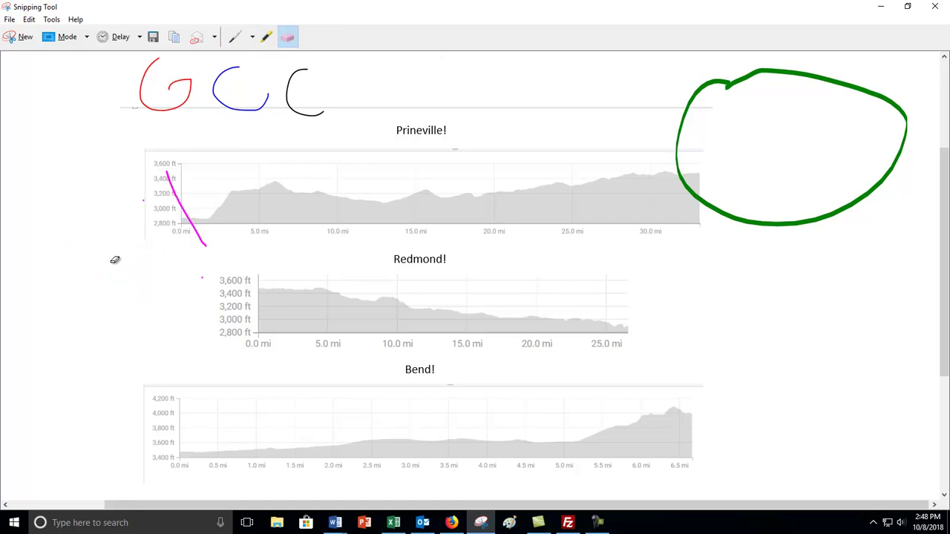
mouse_move(186, 203)
mouse_down()
mouse_move(303, 96)
mouse_move(174, 89)
mouse_up()
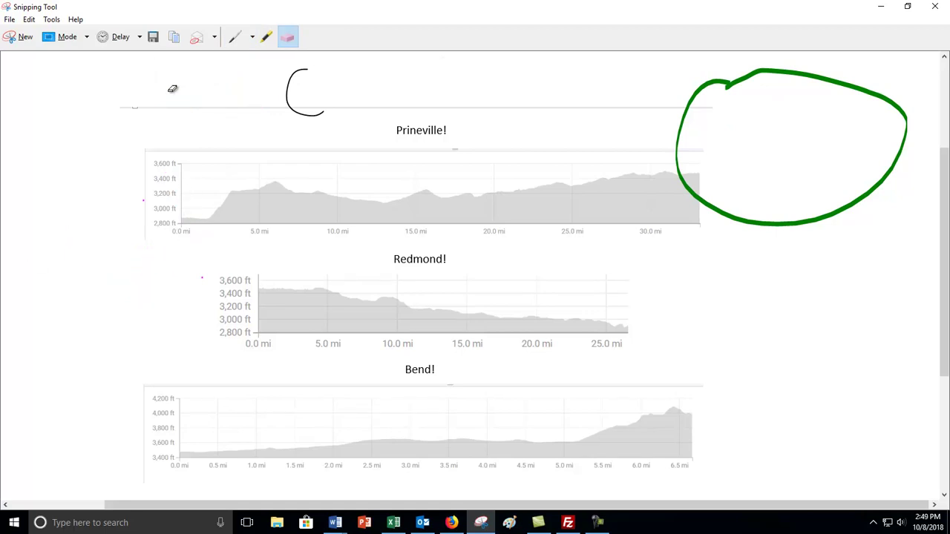
click(312, 88)
click(685, 129)
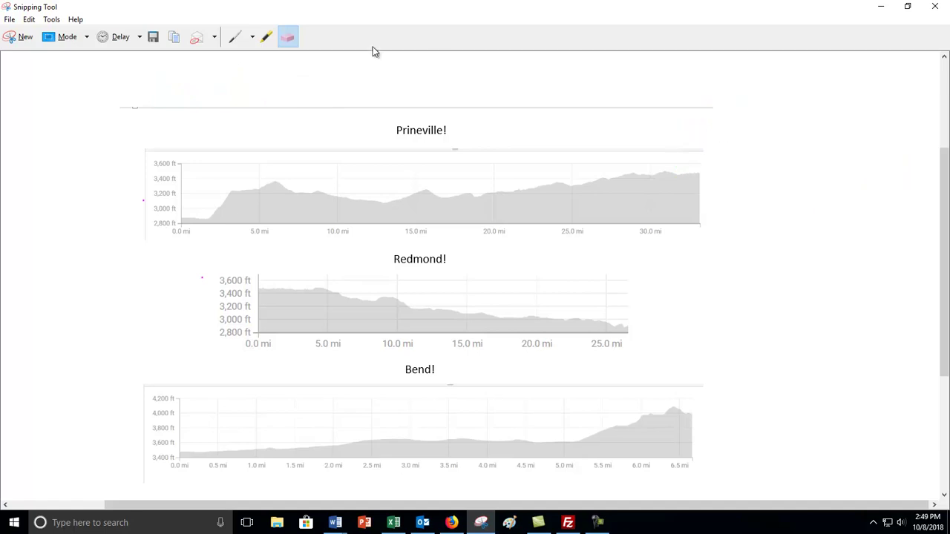
Try a yellow highlight on the Prineville chart, then erase it.
click(266, 41)
drag(305, 117, 490, 191)
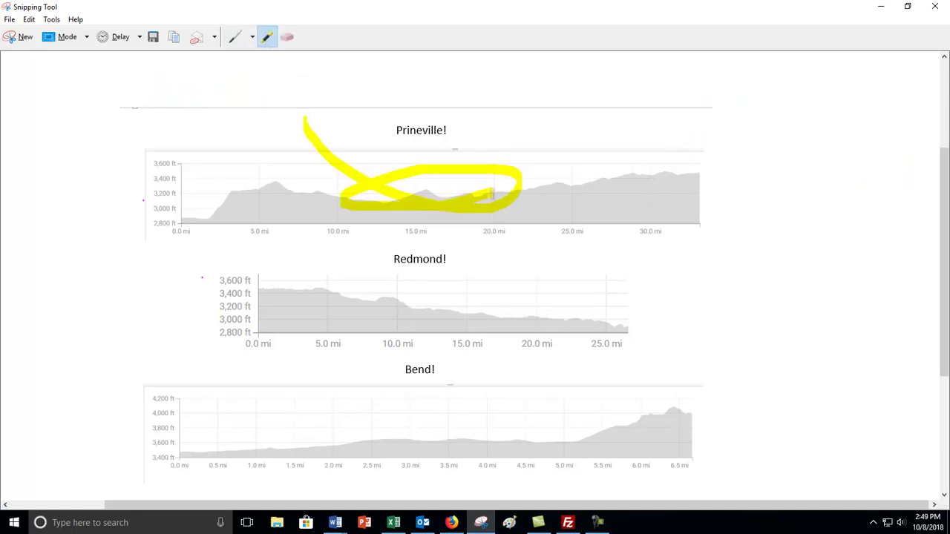
click(288, 37)
click(353, 202)
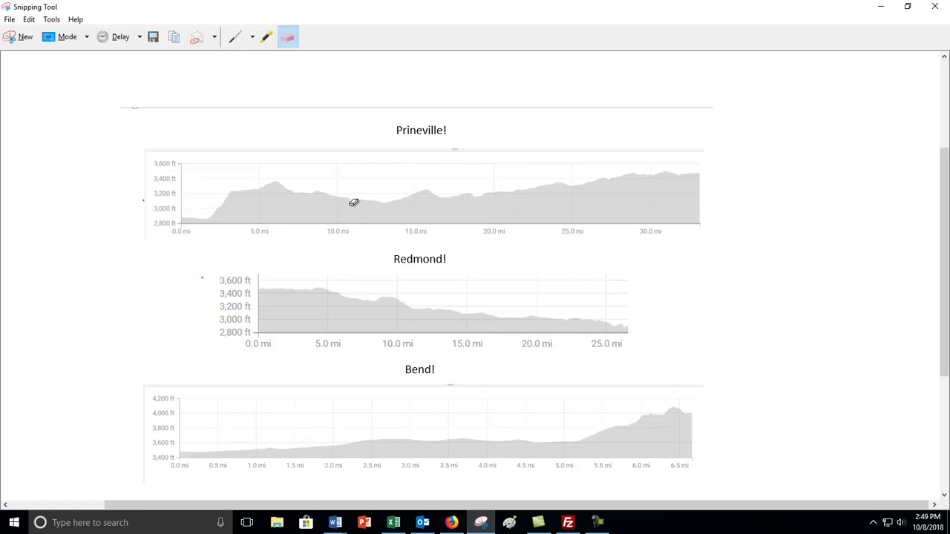
Select the green custom pen.
click(252, 37)
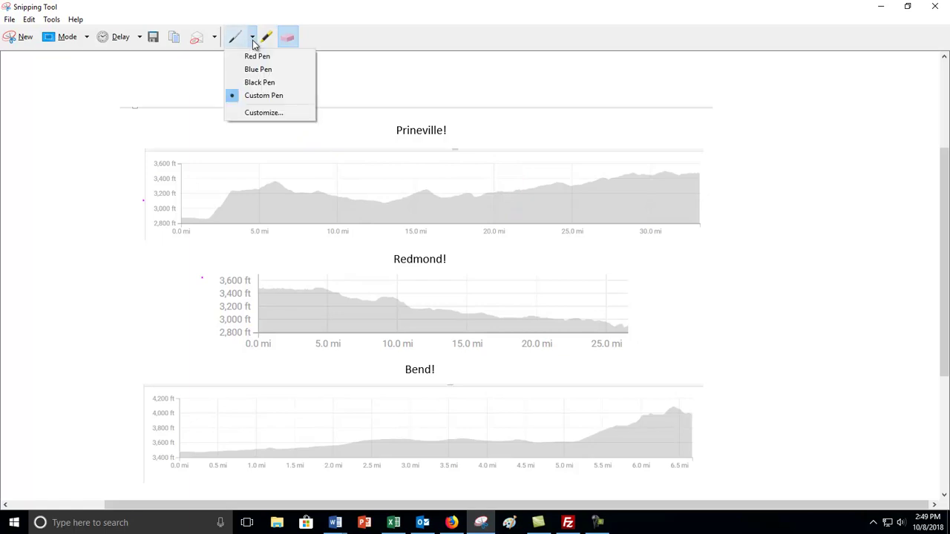
click(253, 112)
click(99, 125)
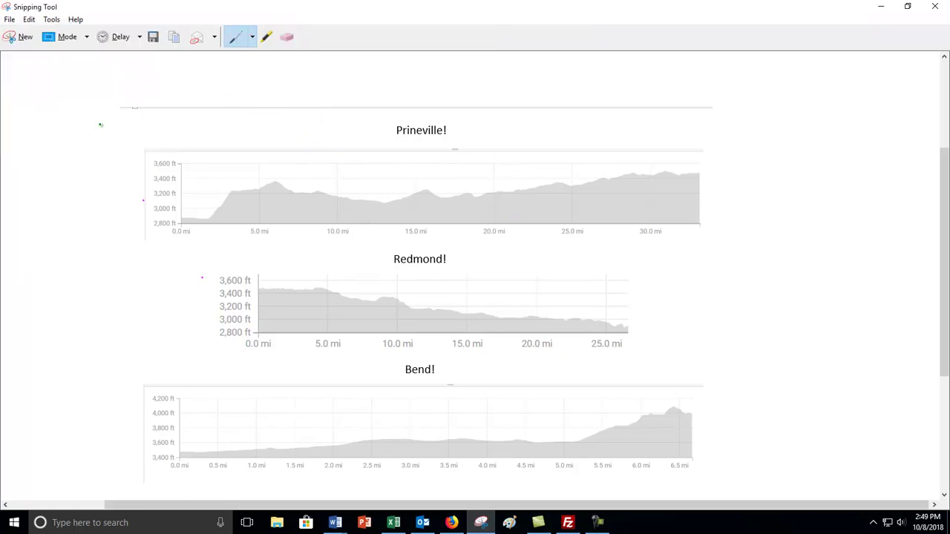
Circle Prineville near 20 mi, Redmond near 3 mi and Bend near 1.0 mi in green, plus a Prineville mark.
mouse_move(504, 185)
mouse_down()
mouse_move(479, 183)
mouse_move(524, 199)
mouse_move(510, 186)
mouse_up()
drag(304, 283, 270, 276)
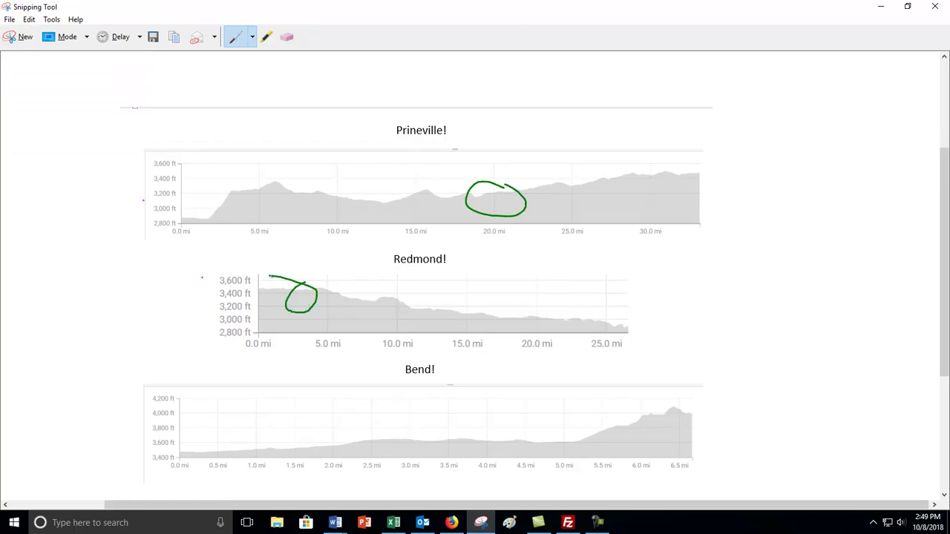
mouse_move(257, 433)
mouse_down()
mouse_move(264, 473)
mouse_move(239, 437)
mouse_up()
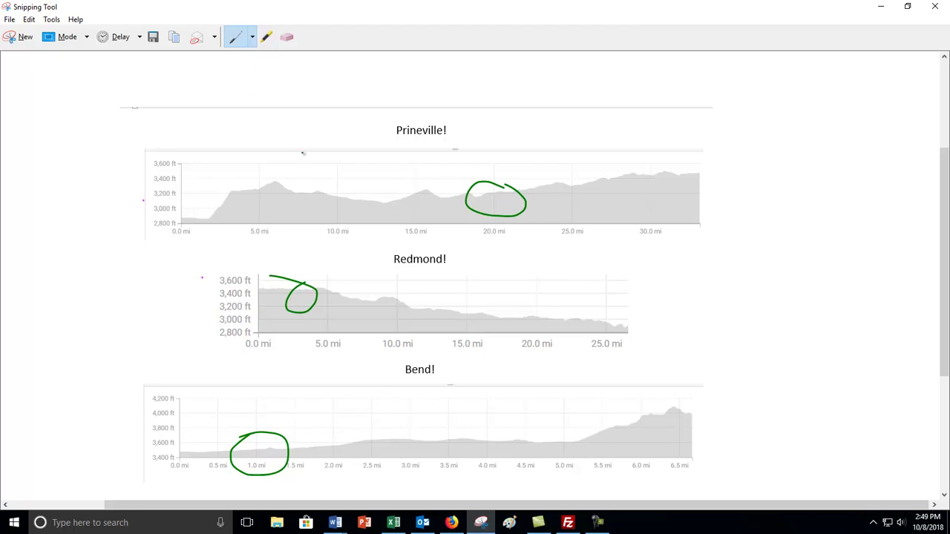
mouse_move(294, 169)
mouse_down()
mouse_move(252, 170)
mouse_move(315, 211)
mouse_move(302, 162)
mouse_move(285, 188)
mouse_move(297, 194)
mouse_up()
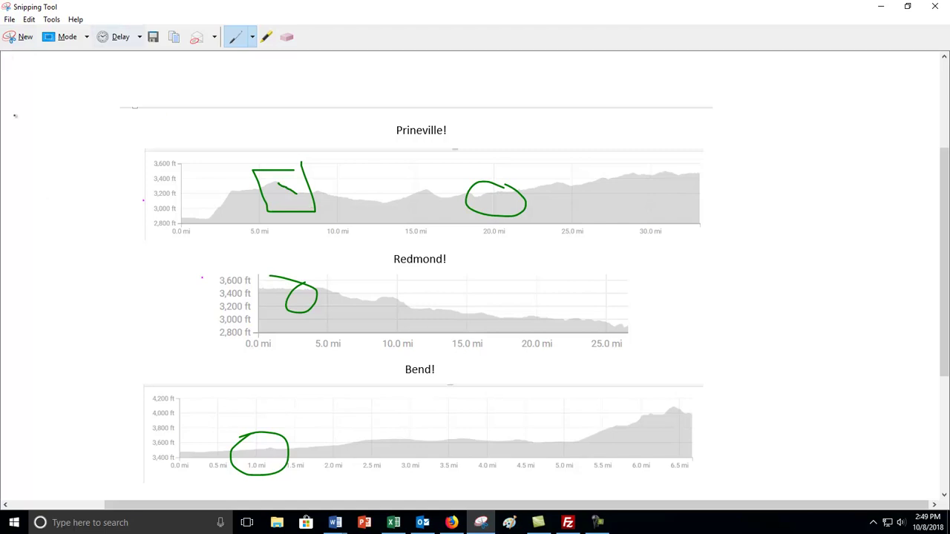
Erase the stray green box and scribble on the Prineville chart, then copy the annotated snip.
click(288, 37)
click(314, 194)
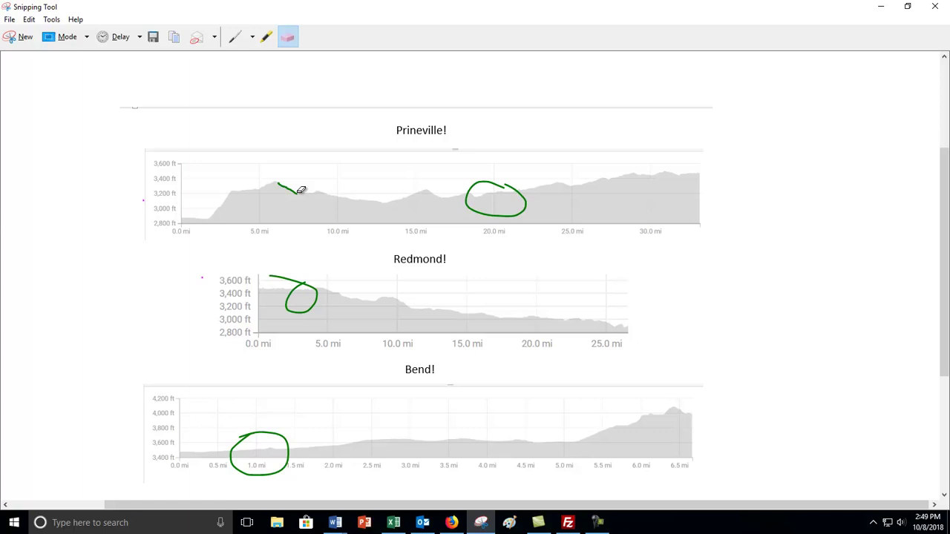
click(298, 192)
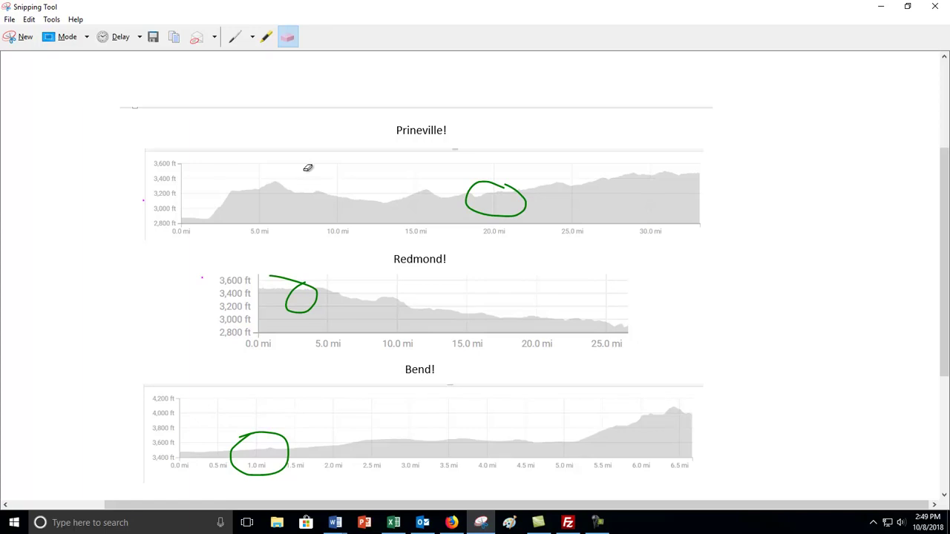
right_click(437, 230)
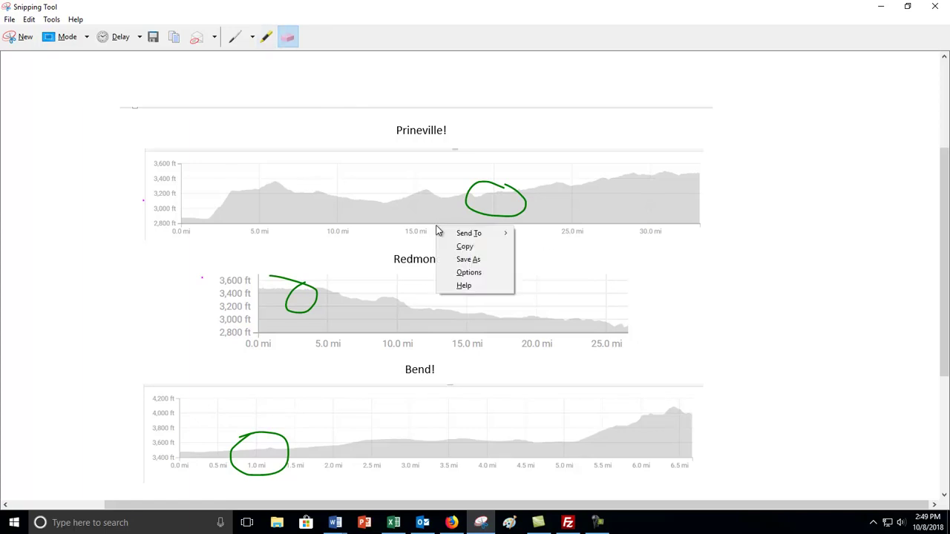
click(465, 247)
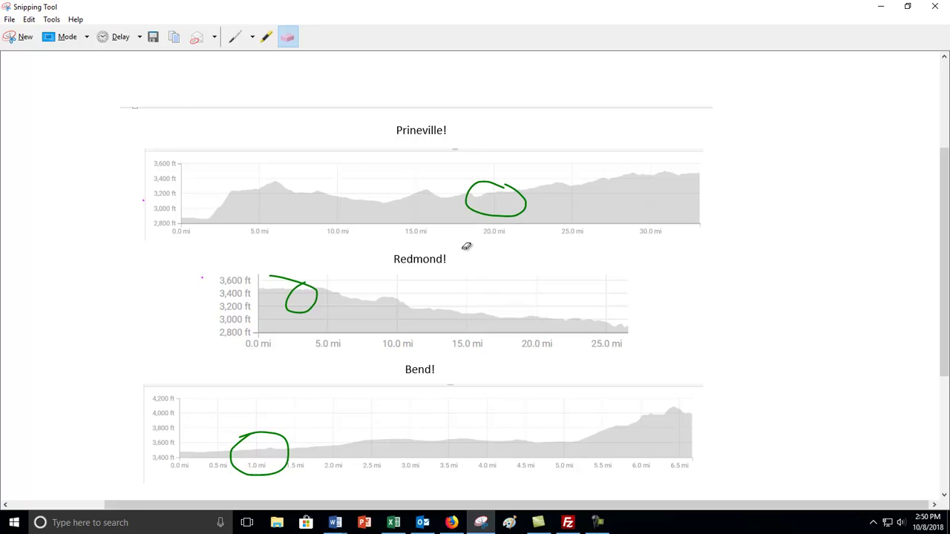
Paste the annotated snip onto the blank page of 105.docx in Word.
click(340, 521)
click(422, 477)
scroll(405, 406, down, 10)
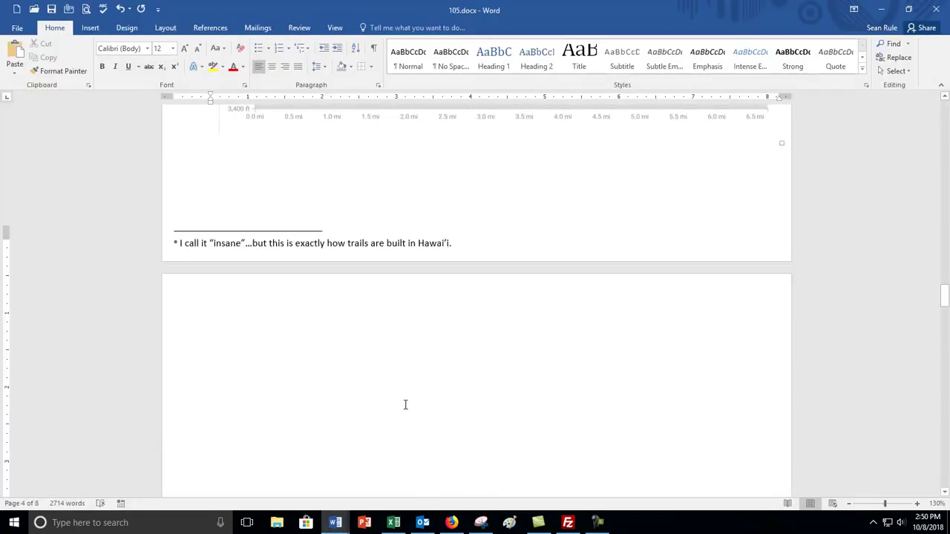
right_click(276, 124)
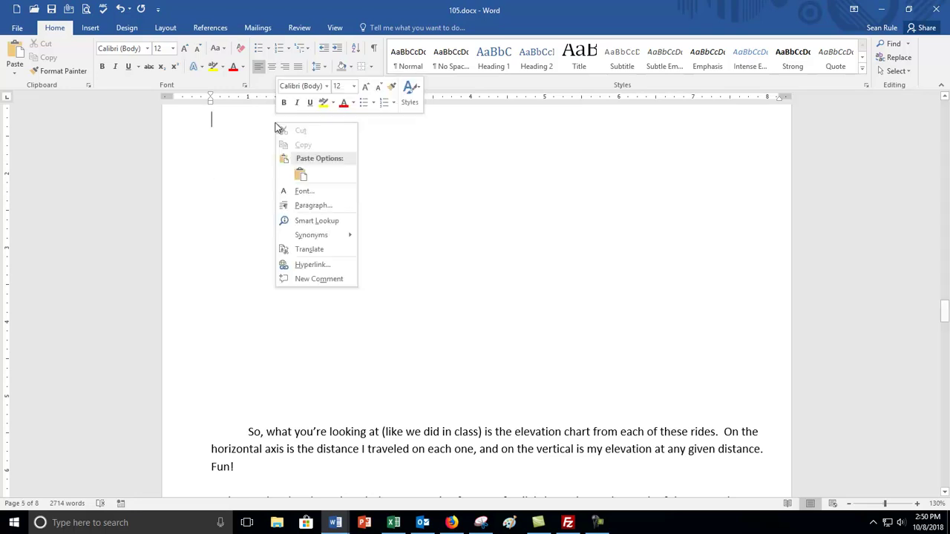
click(465, 193)
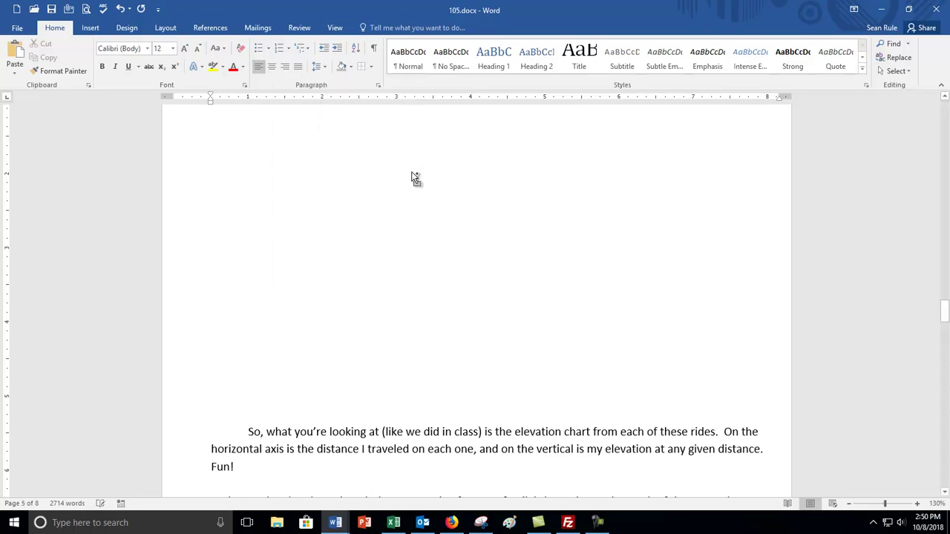
Shrink the pasted chart picture by its corner handle to fit the page.
scroll(410, 174, up, 5)
click(518, 233)
scroll(517, 232, up, 3)
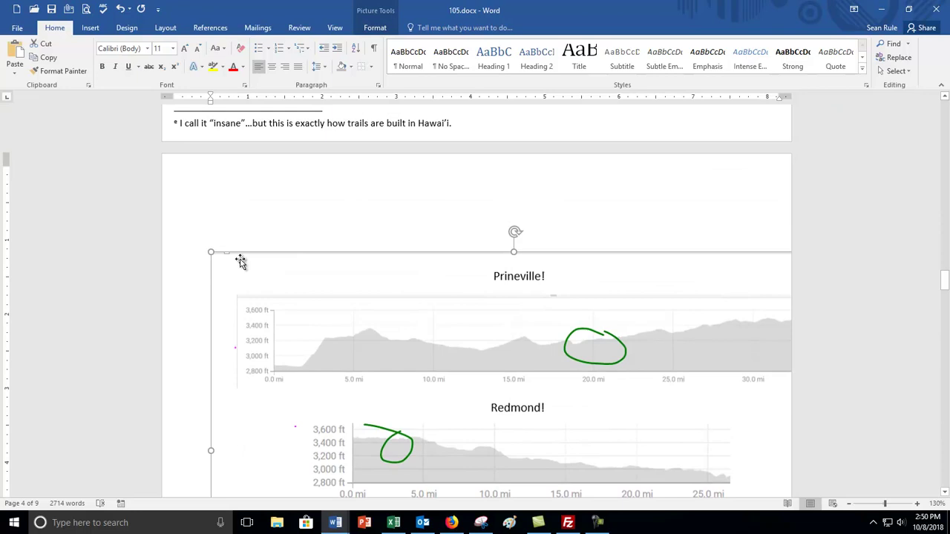
drag(212, 251, 303, 288)
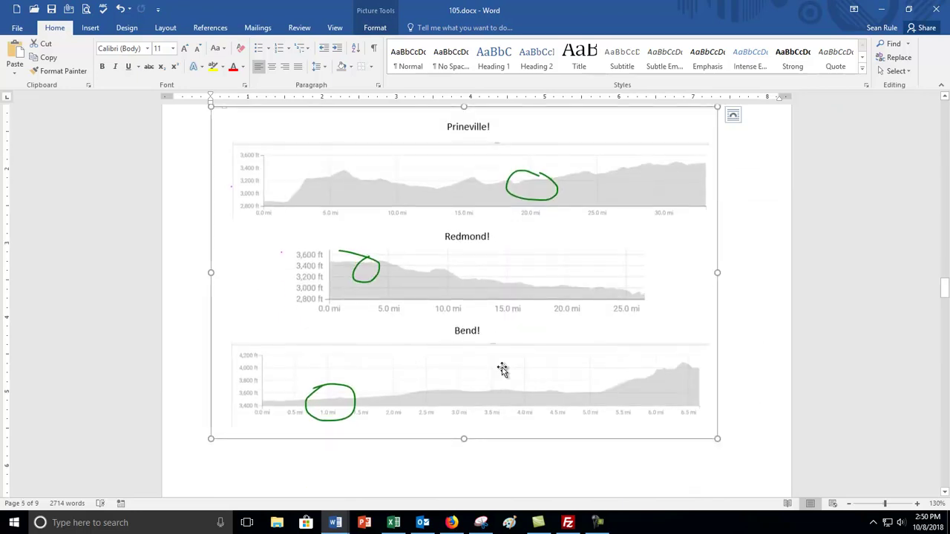